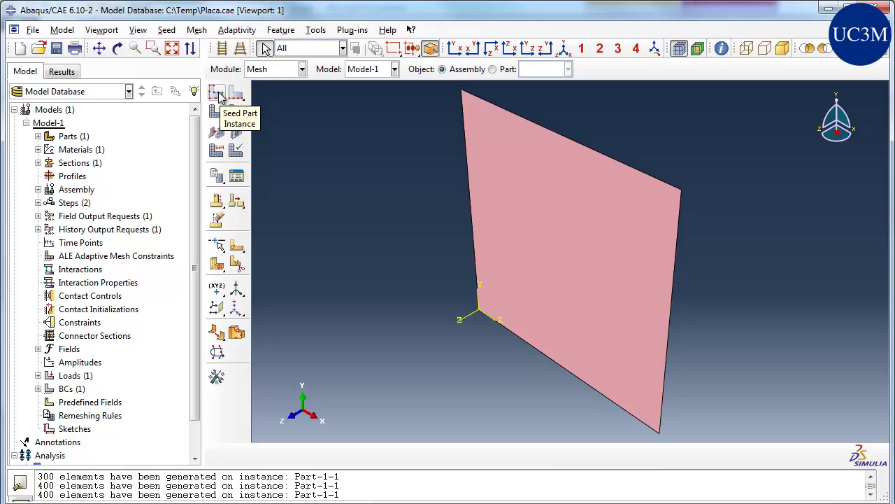
# Step: Seed the plate instance globally, trying an approximate size of 0.1 before finishing with 0.05
pyautogui.click(217, 96)
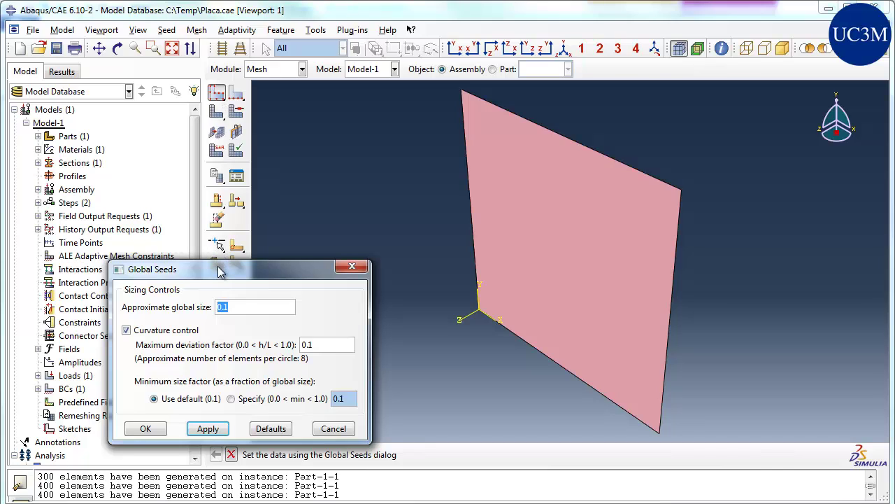
pyautogui.click(218, 430)
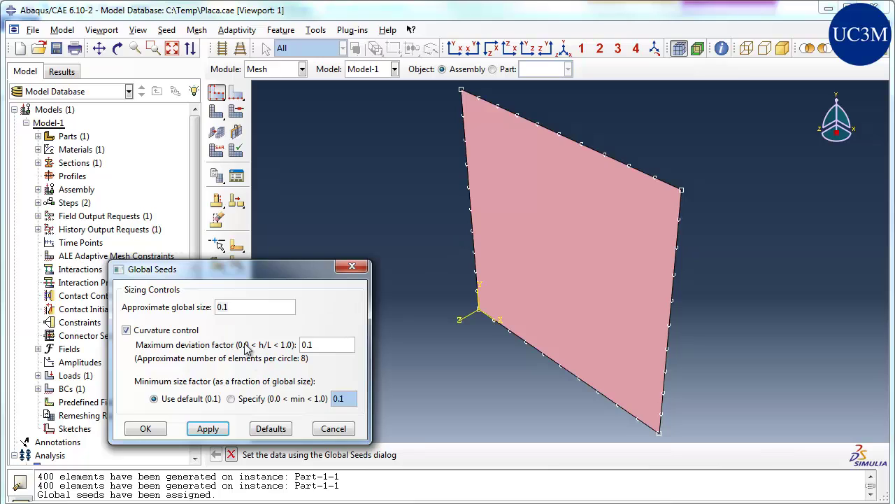
pyautogui.moveTo(224, 306); pyautogui.dragTo(228, 306)
pyautogui.click(146, 428)
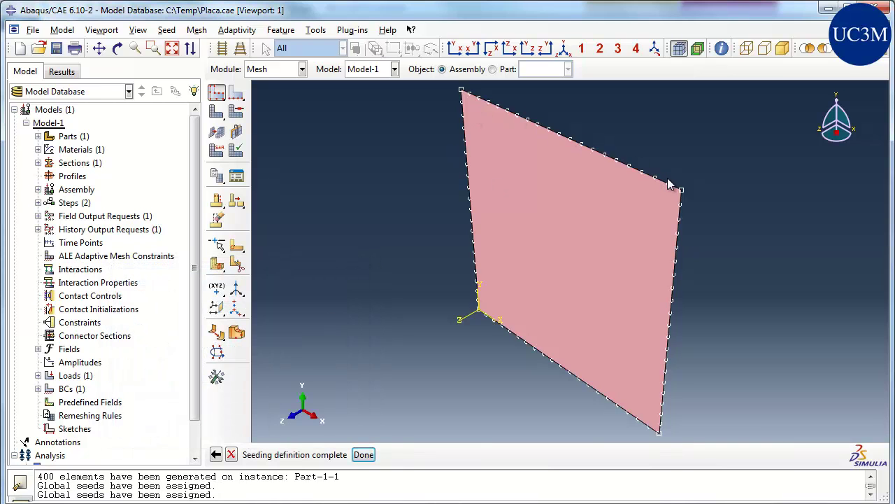
# Step: Select the plate's upper and lower edges for local seeding and apply an element size of 0.1
pyautogui.click(236, 95)
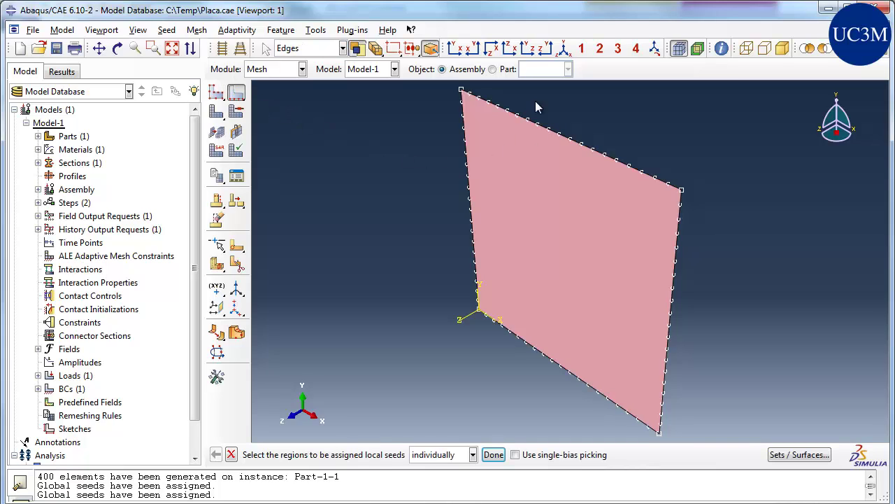
pyautogui.moveTo(534, 100); pyautogui.dragTo(530, 370)
pyautogui.click(493, 454)
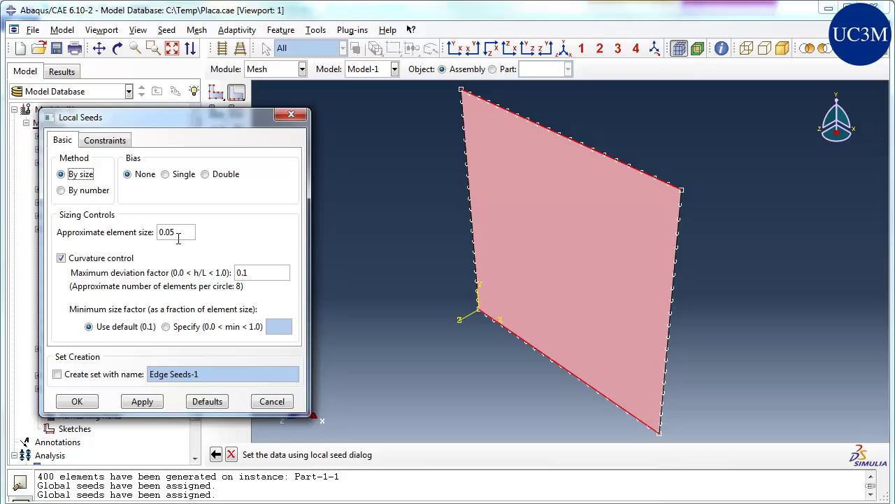
pyautogui.moveTo(167, 231); pyautogui.dragTo(176, 233)
pyautogui.write('1')
pyautogui.click(142, 402)
# Step: Switch the local seeds of the two edges to By number, change the number of elements and apply it
pyautogui.click(91, 192)
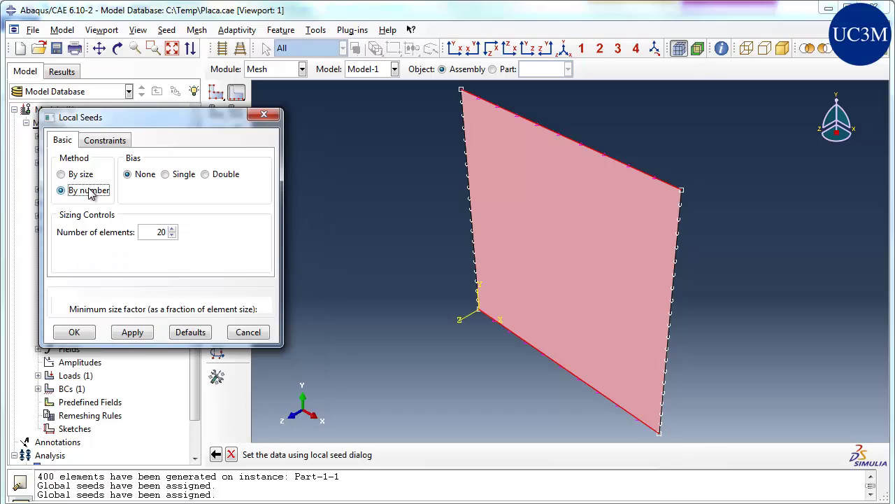
pyautogui.click(162, 232)
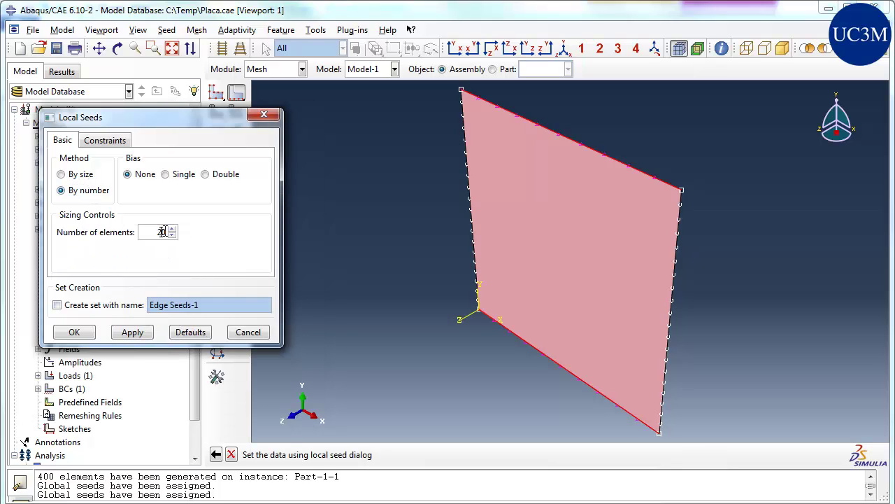
pyautogui.press('BackSpace')
pyautogui.write('5')
pyautogui.click(132, 332)
# Step: Seed the two edges by size with single bias, using a minimum size of 0.03 and a maximum of 0.1
pyautogui.click(80, 175)
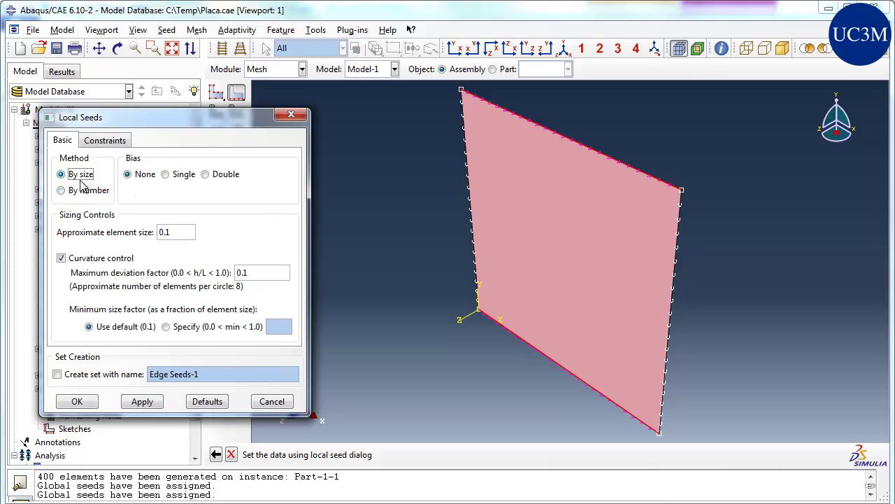
pyautogui.click(166, 174)
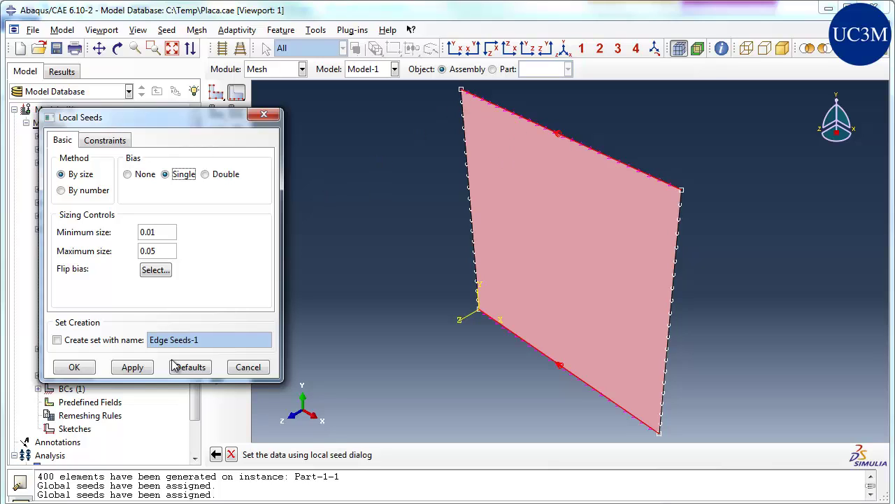
pyautogui.click(133, 367)
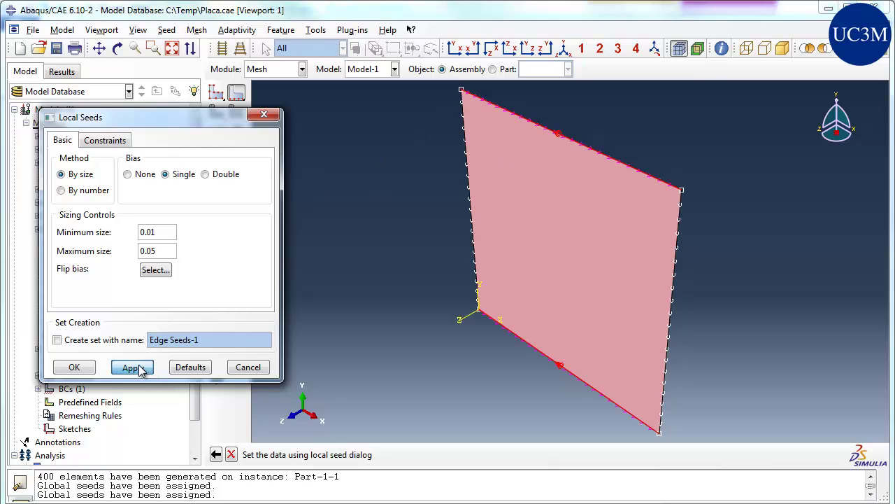
pyautogui.moveTo(149, 233); pyautogui.dragTo(155, 232)
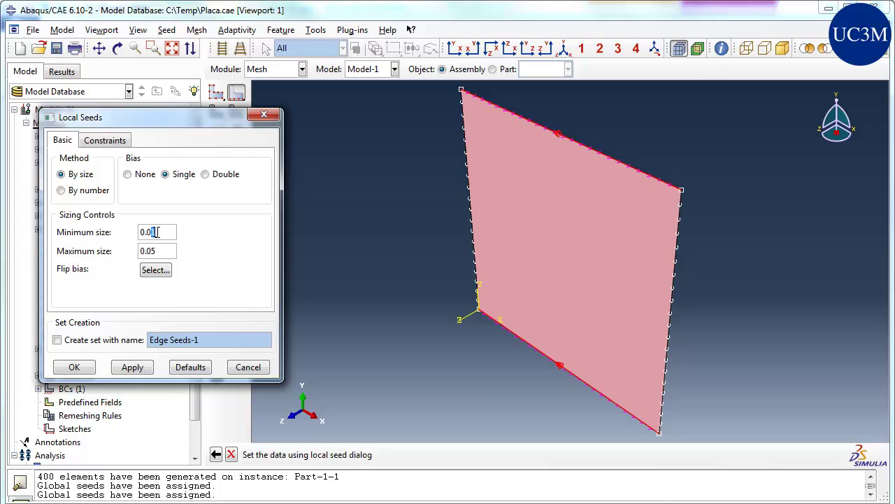
pyautogui.write('3')
pyautogui.moveTo(146, 251); pyautogui.dragTo(161, 252)
pyautogui.write('1')
pyautogui.click(133, 369)
# Step: Flip the bias direction on the plate's upper edge and apply the local seeds to both edges
pyautogui.click(155, 270)
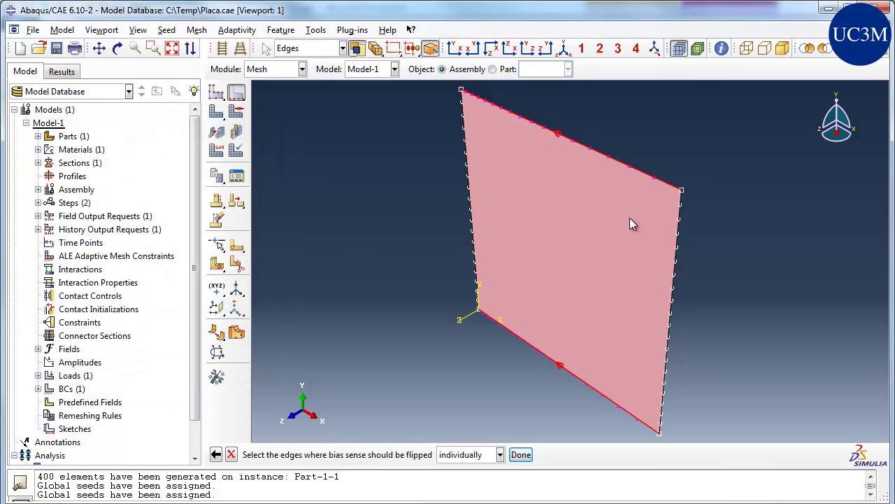
pyautogui.click(656, 181)
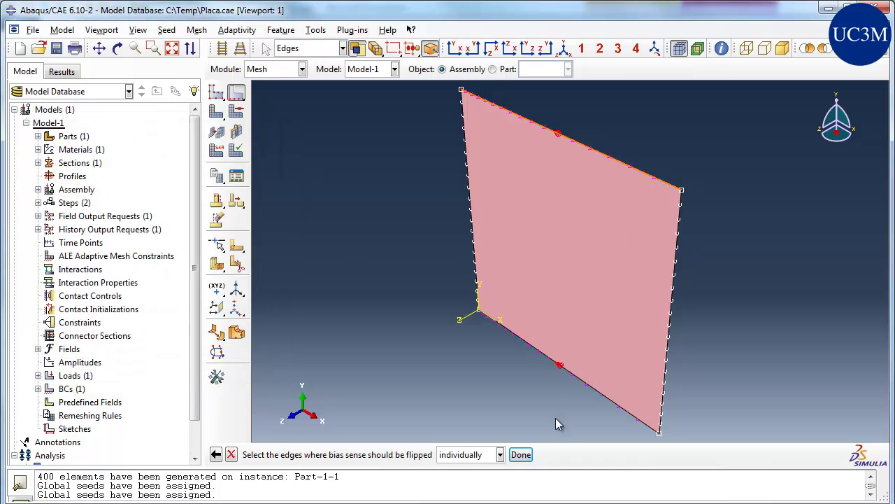
pyautogui.click(522, 454)
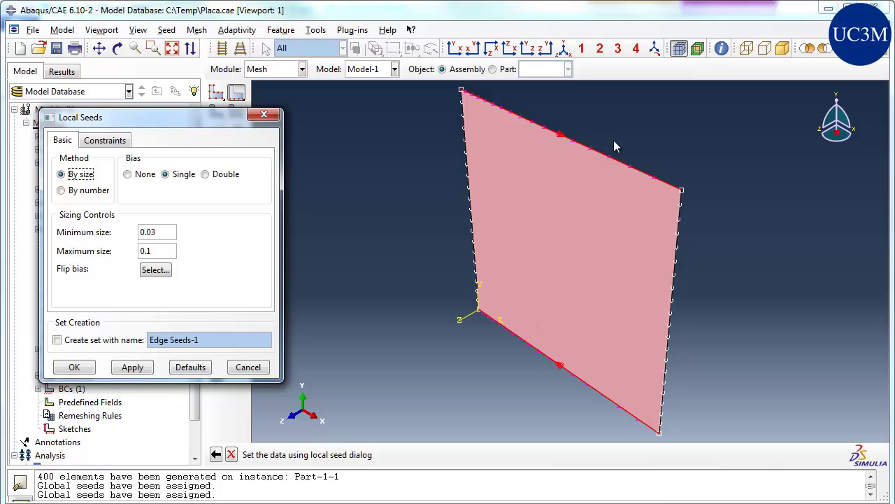
pyautogui.click(132, 367)
pyautogui.click(80, 375)
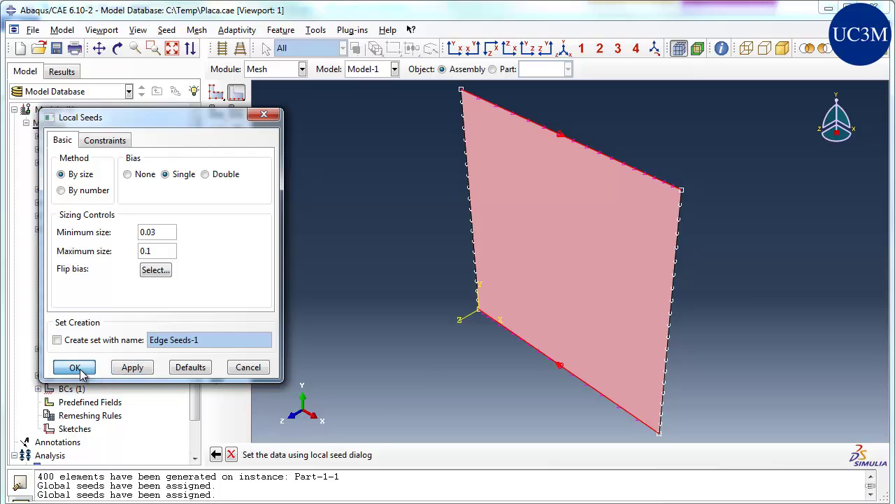
pyautogui.click(77, 368)
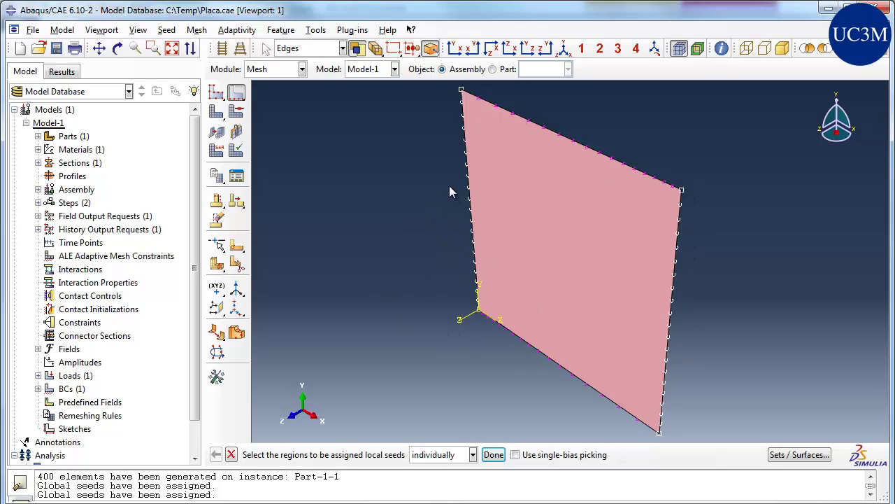
# Step: Try the Quad and Tri element shapes, keep Quad-dominated with the Free technique, and mesh the plate instance
pyautogui.click(239, 115)
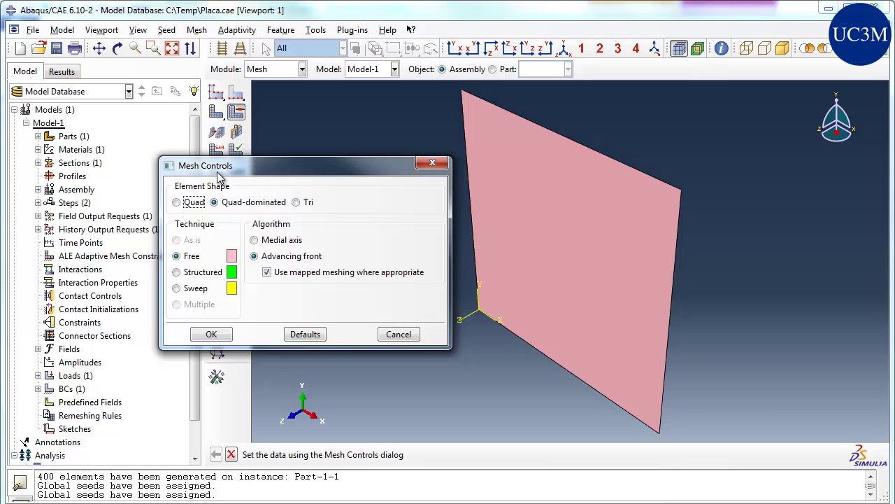
pyautogui.click(188, 204)
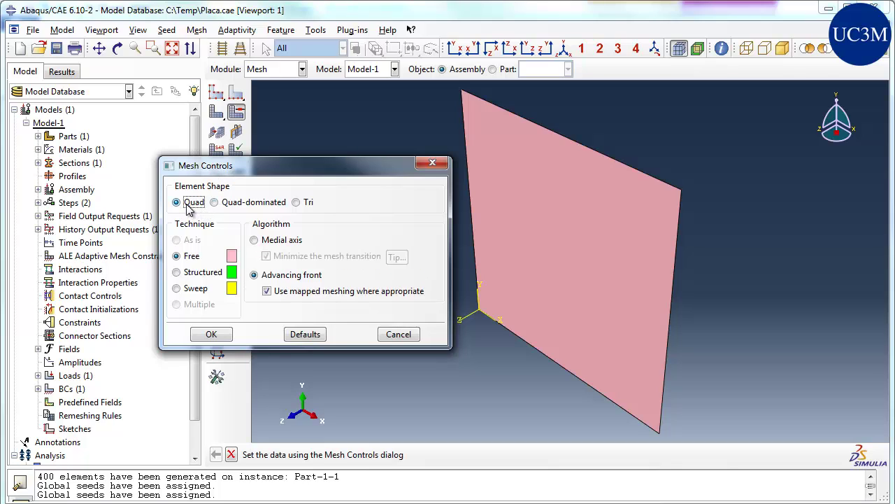
pyautogui.click(297, 205)
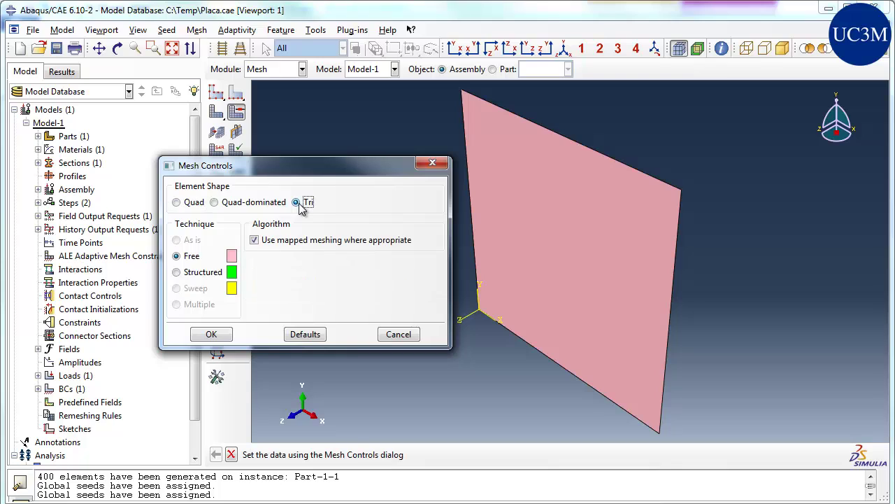
pyautogui.click(227, 205)
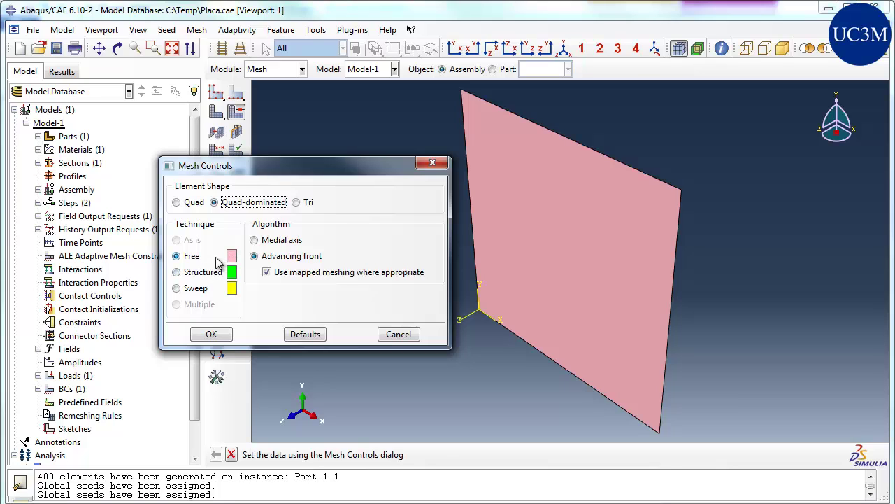
pyautogui.click(216, 338)
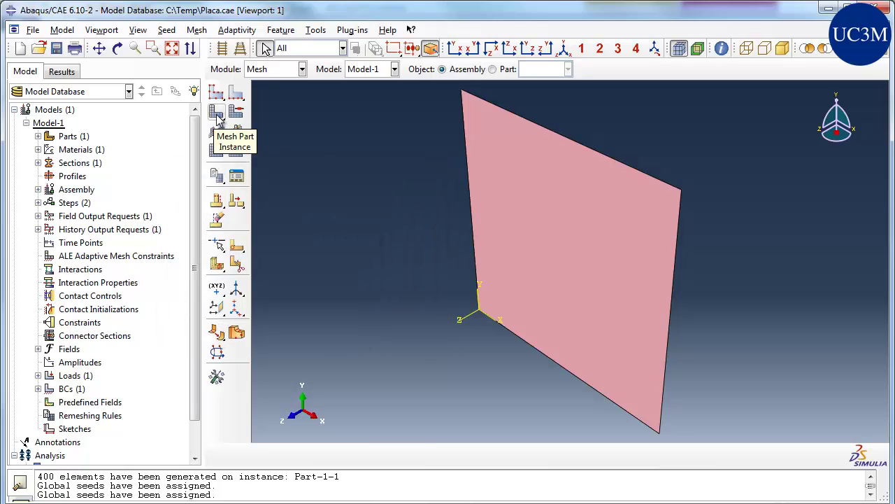
pyautogui.click(218, 118)
pyautogui.click(364, 452)
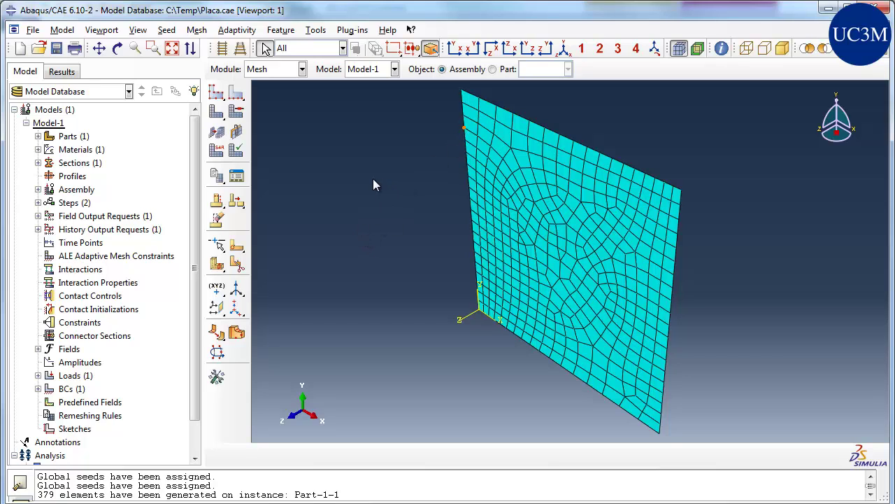
# Step: Compare the quadratic and full-integration shell options, then assign linear Standard shell elements with reduced integration (S4R)
pyautogui.click(221, 156)
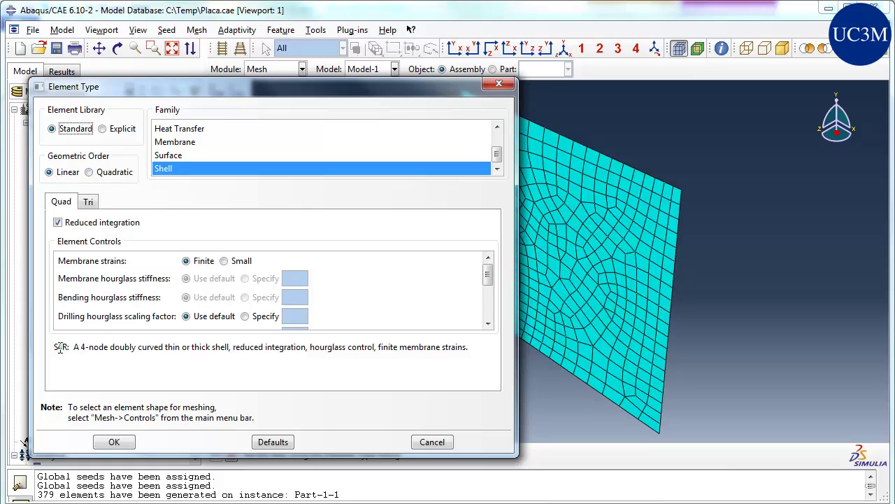
pyautogui.click(89, 173)
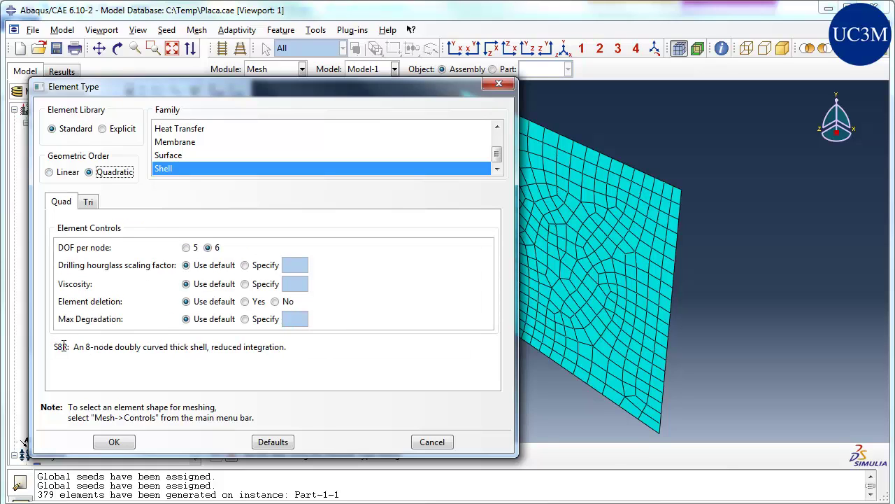
pyautogui.click(66, 175)
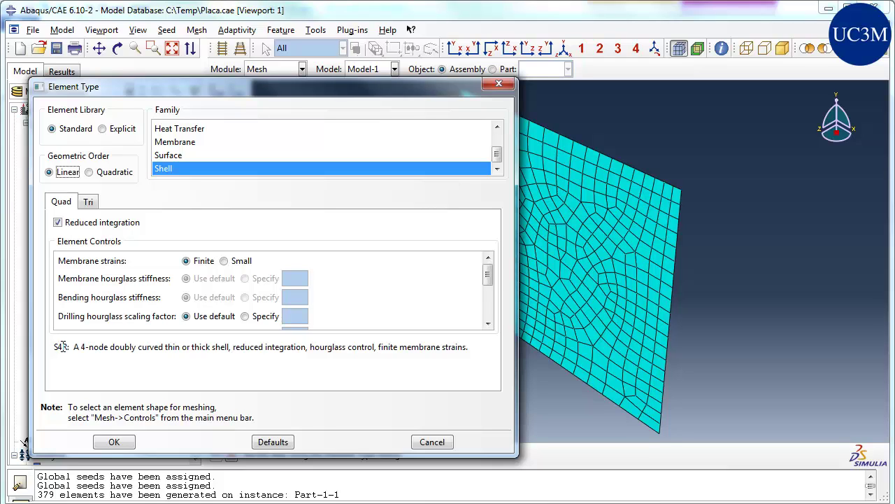
pyautogui.click(73, 227)
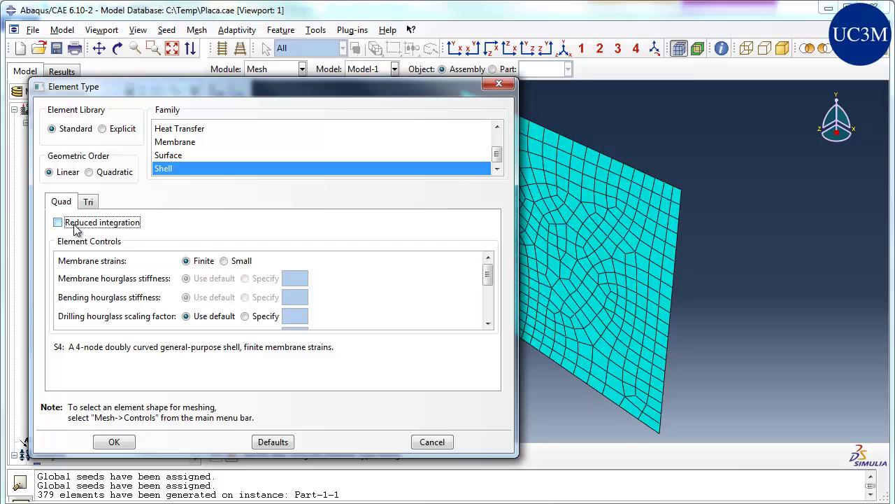
pyautogui.click(75, 230)
pyautogui.click(113, 444)
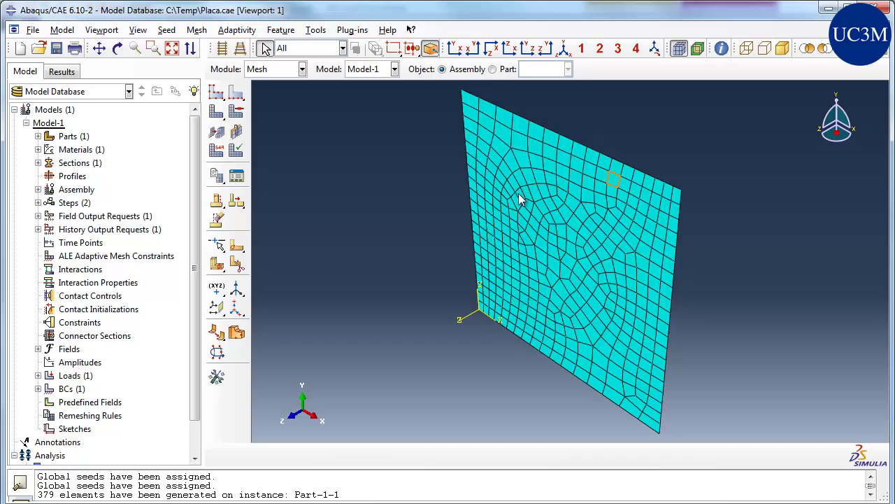
# Step: Change the mesh controls to the Tri element shape and mesh the plate instance again
pyautogui.click(237, 114)
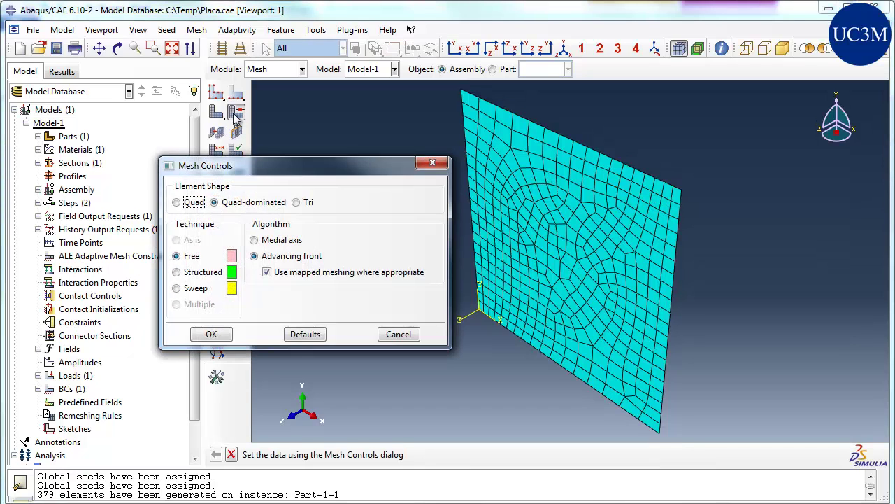
pyautogui.click(296, 202)
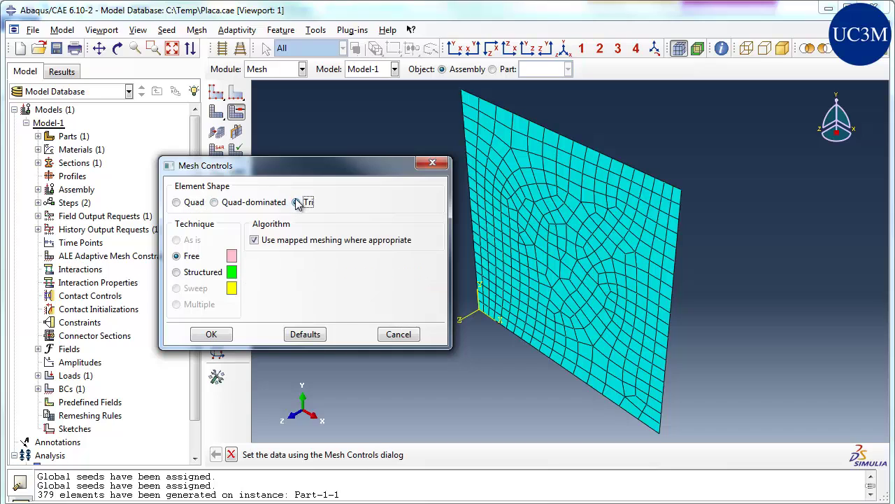
pyautogui.click(221, 335)
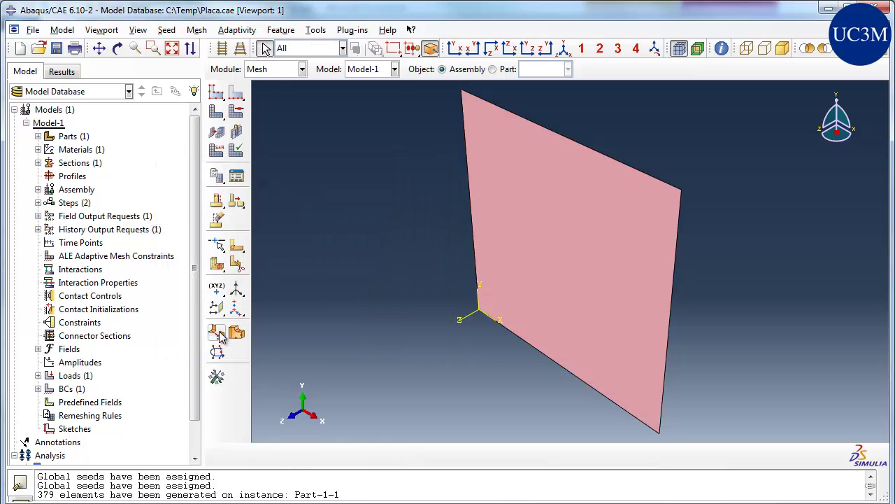
pyautogui.click(216, 113)
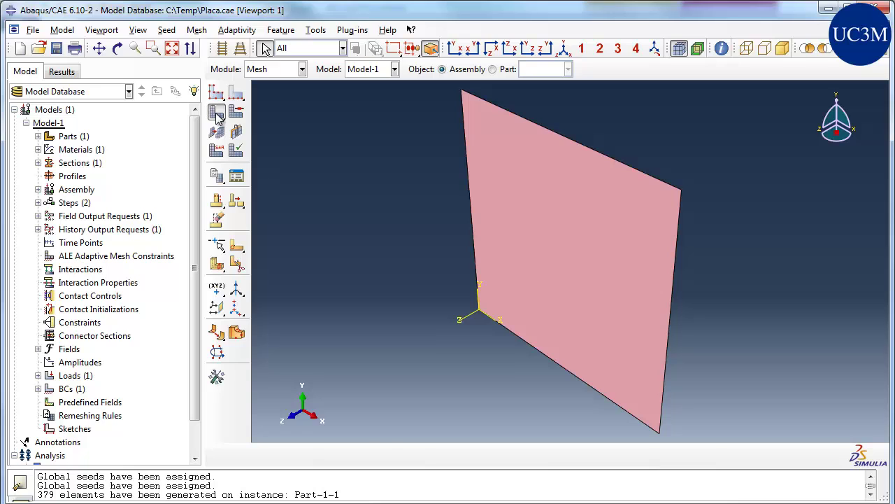
pyautogui.click(364, 455)
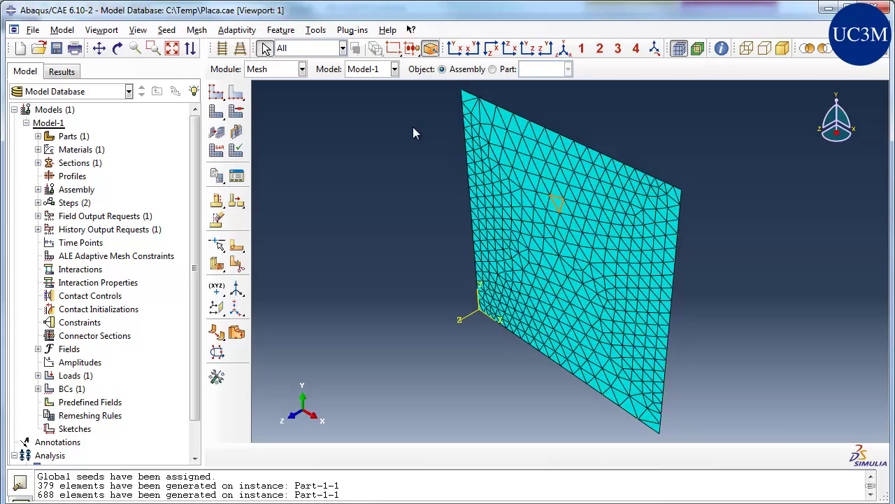
# Step: Reseed all four plate edges by size with no bias and an approximate element size of 0.05
pyautogui.click(238, 98)
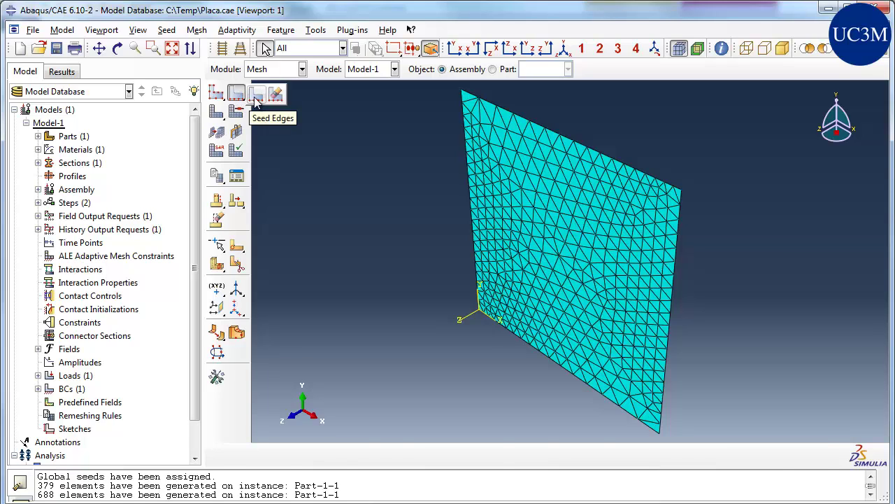
pyautogui.click(256, 100)
pyautogui.moveTo(409, 107); pyautogui.dragTo(716, 391)
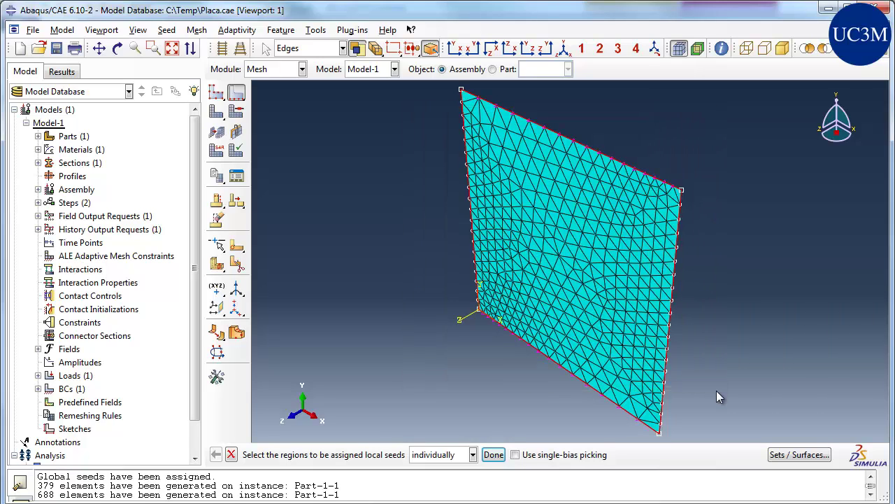
pyautogui.click(494, 456)
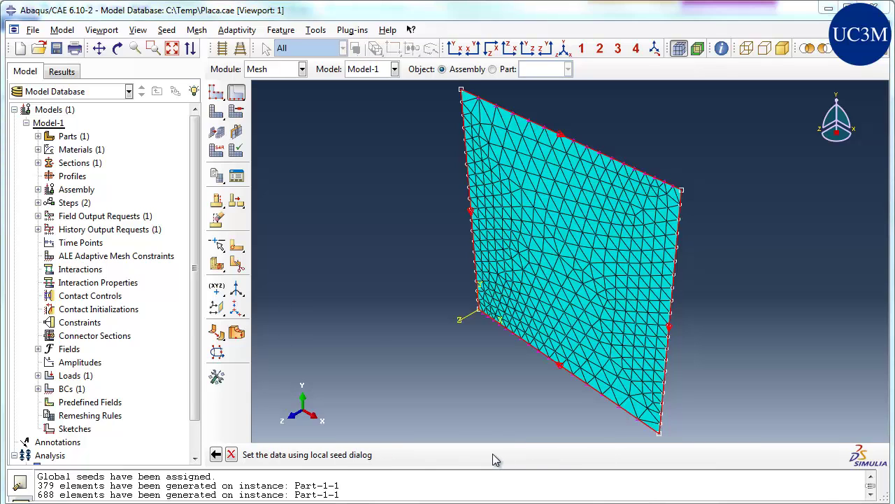
pyautogui.click(128, 174)
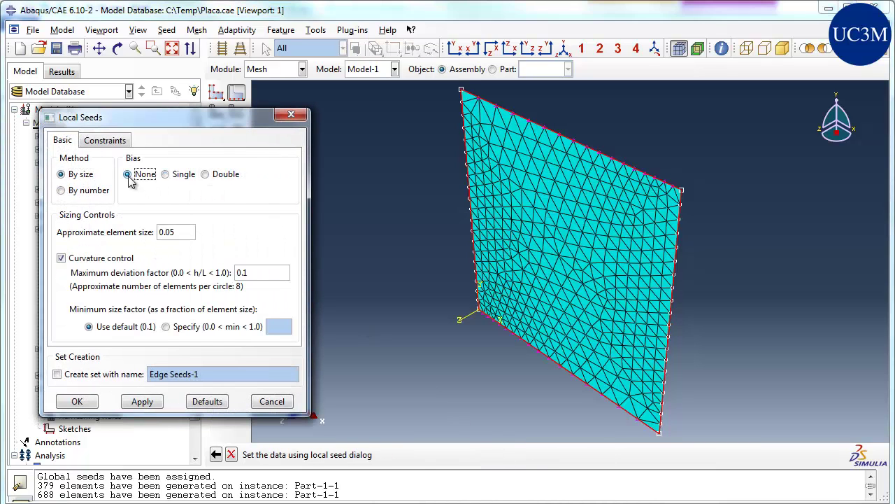
pyautogui.click(143, 404)
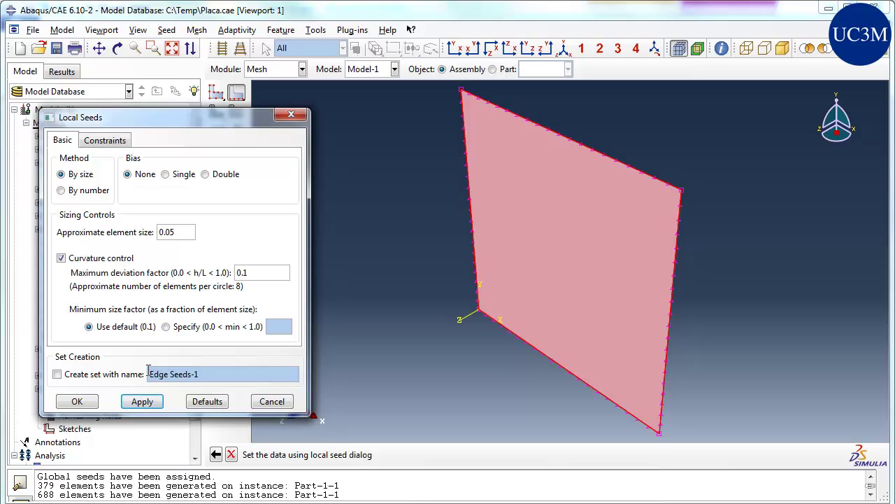
pyautogui.click(79, 401)
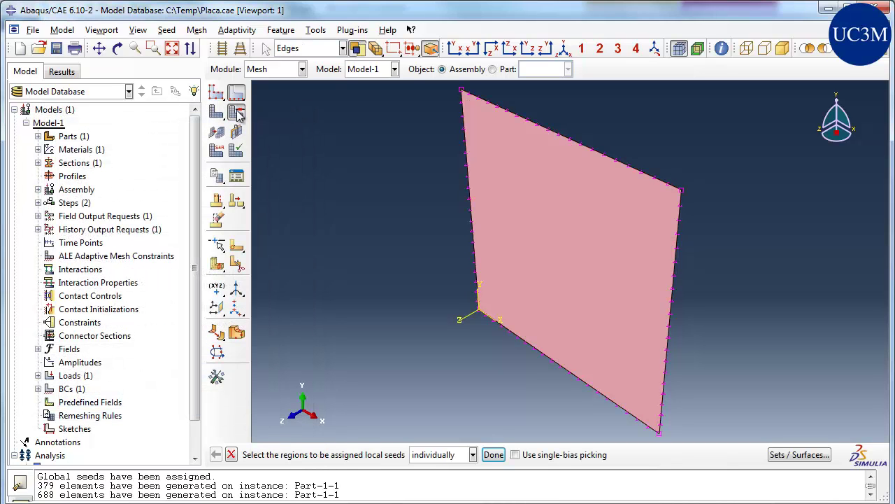
# Step: Set the mesh controls to the Quad element shape with the Structured technique and mesh the plate instance
pyautogui.click(237, 113)
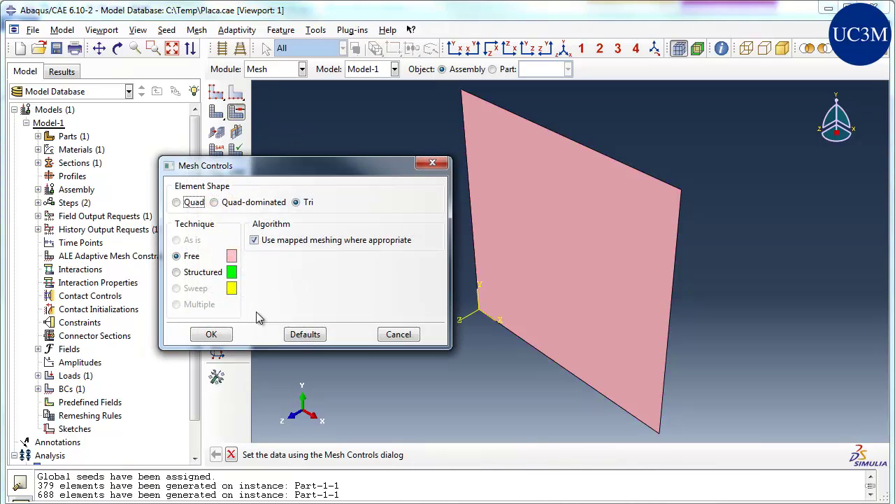
pyautogui.click(193, 204)
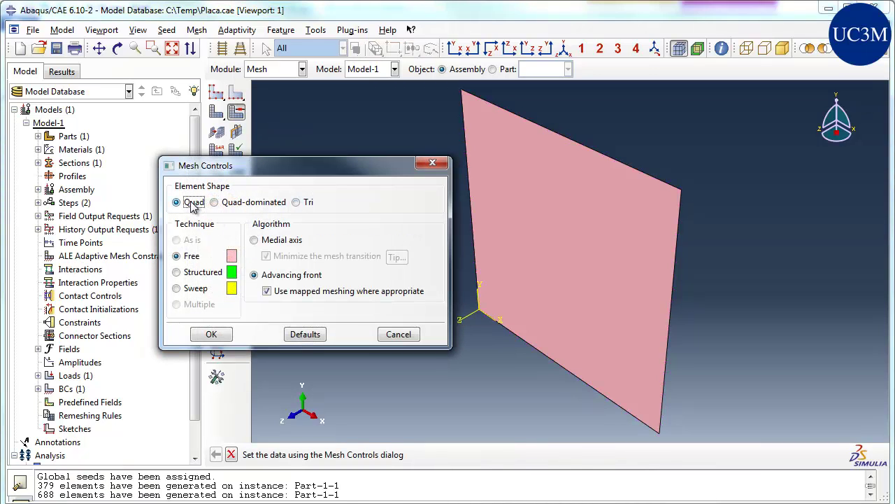
pyautogui.click(194, 276)
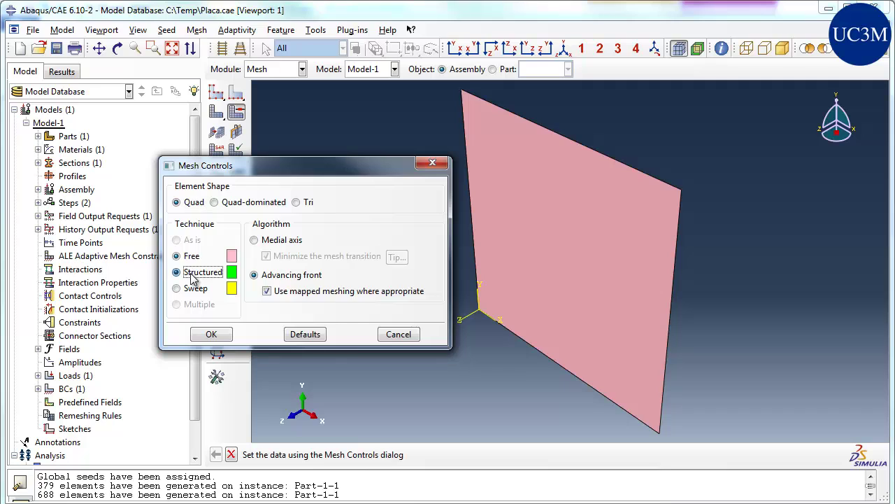
pyautogui.click(220, 336)
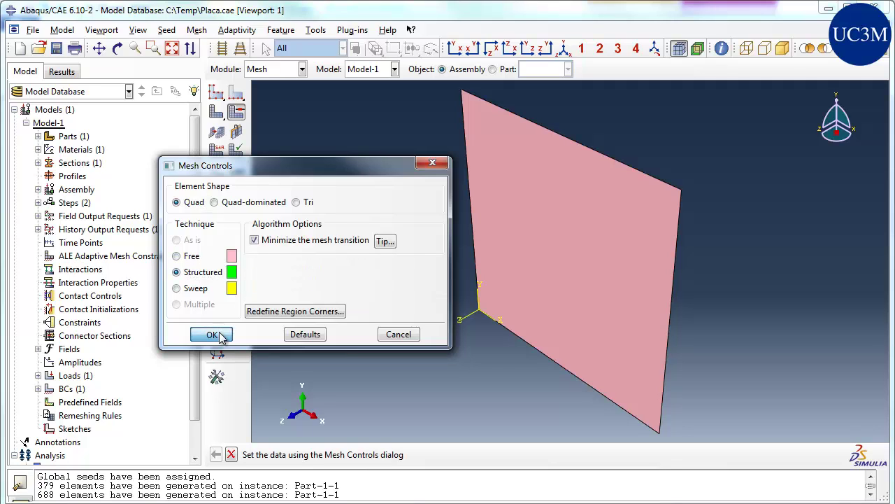
pyautogui.click(217, 114)
pyautogui.click(365, 454)
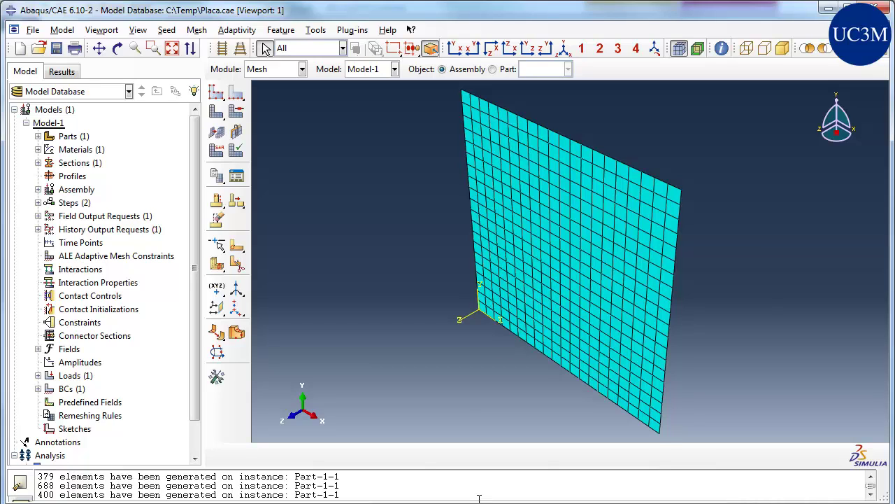
# Step: Query the coordinates of the plate's upper corner at the positive X end
pyautogui.click(722, 49)
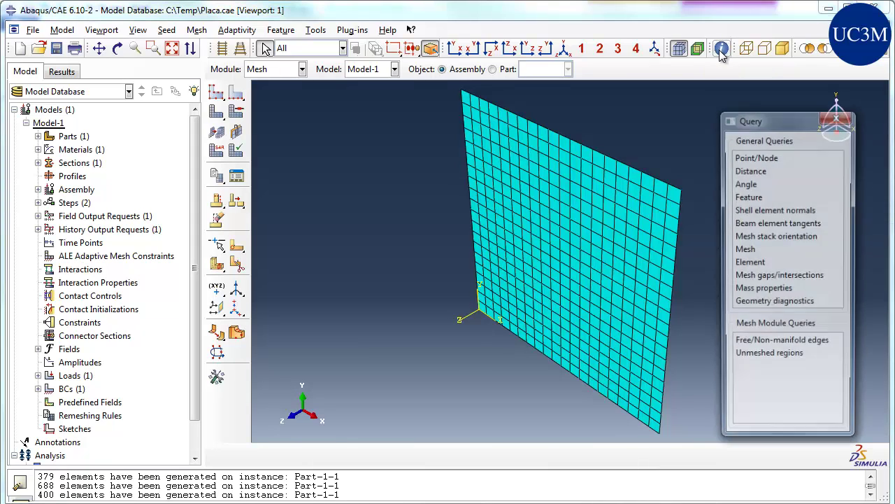
pyautogui.click(752, 158)
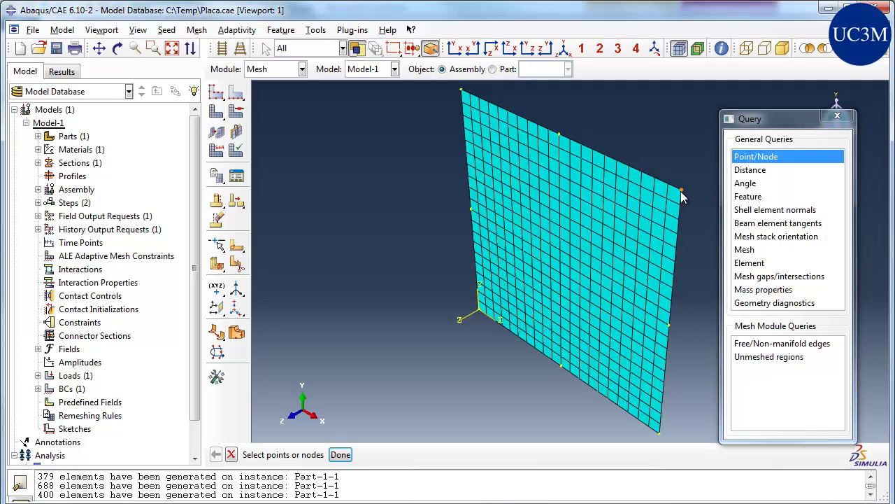
pyautogui.click(341, 454)
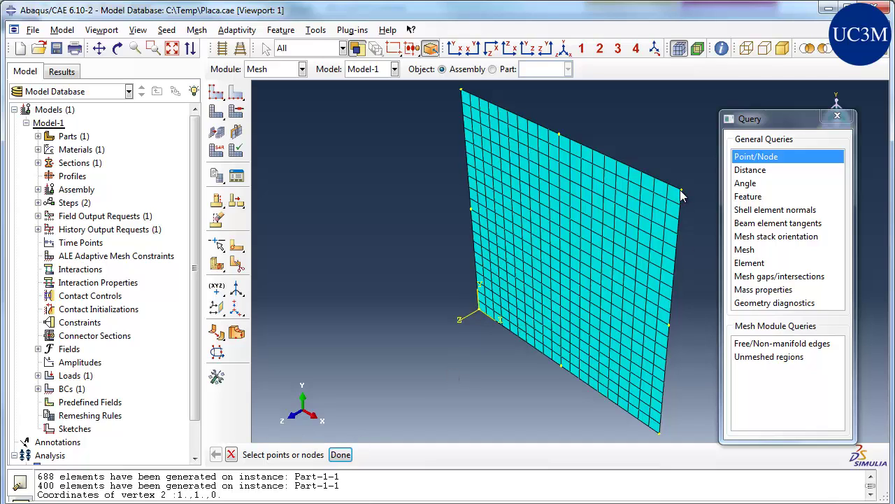
# Step: Measure the diagonal distance from the plate's upper corner on the Y axis to its lower corner on the X axis, and query the entire assembly's mesh
pyautogui.click(744, 175)
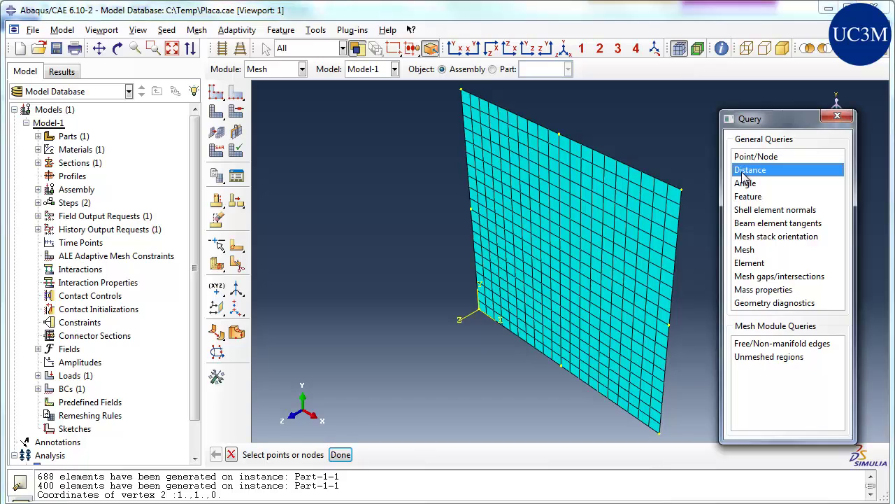
pyautogui.click(461, 91)
pyautogui.click(660, 433)
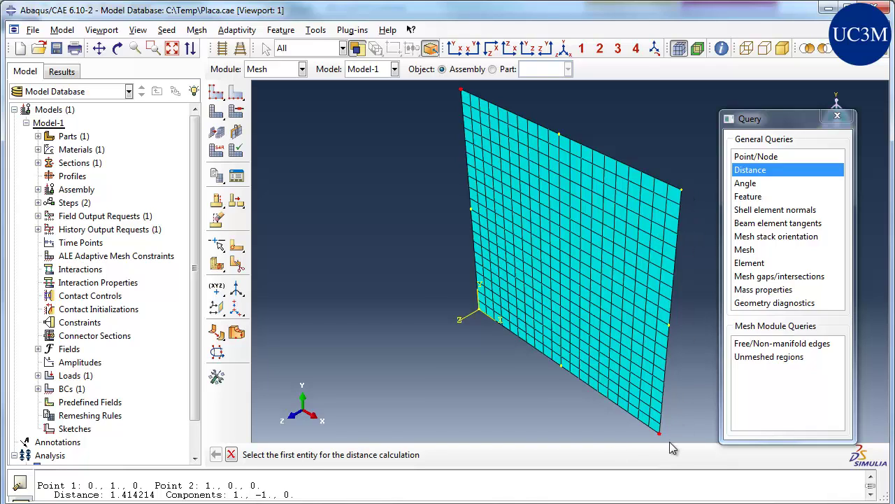
pyautogui.click(745, 251)
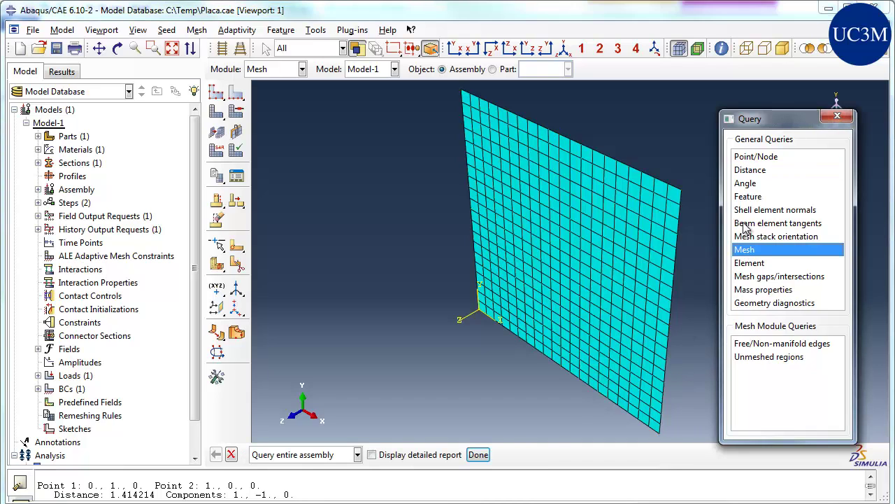
pyautogui.click(479, 455)
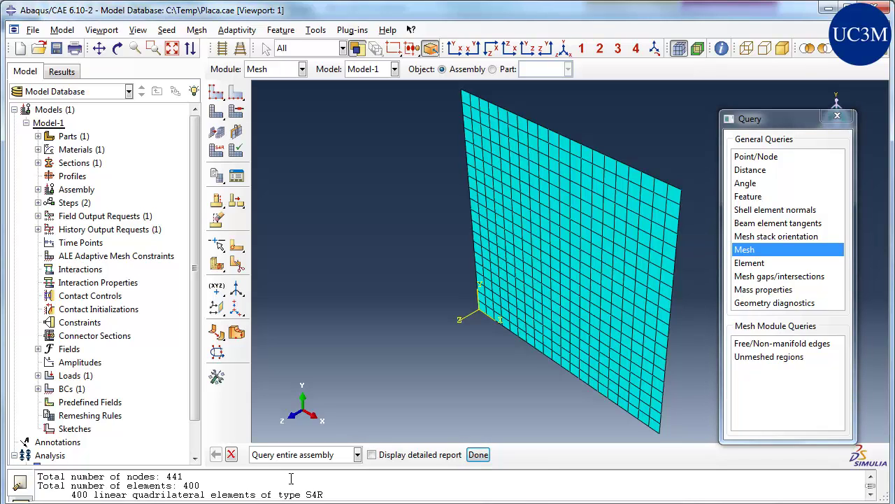